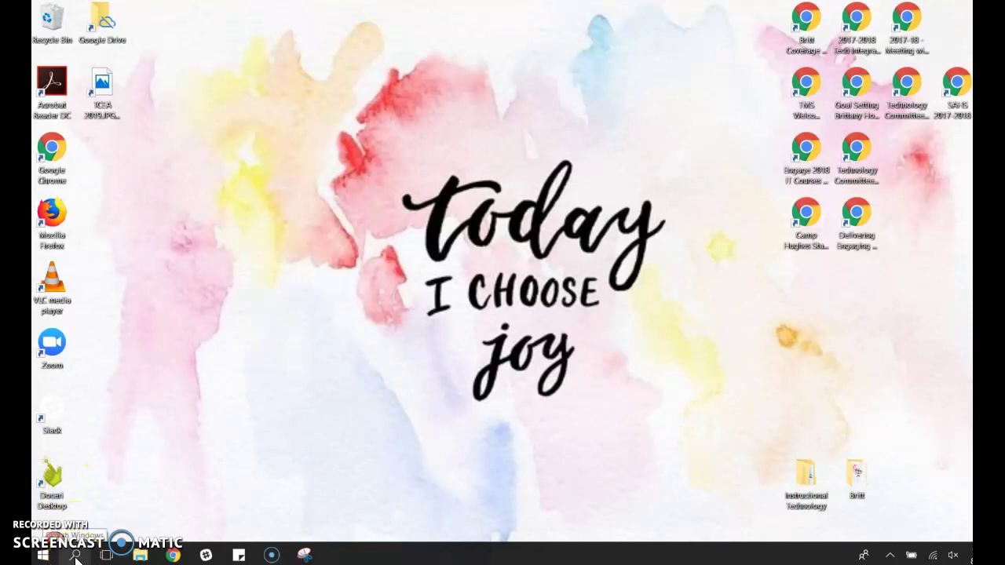
Pin Outlook 2016 from a Start search to the taskbar, move its icon left, and launch it
left_click(76, 559)
type("outl")
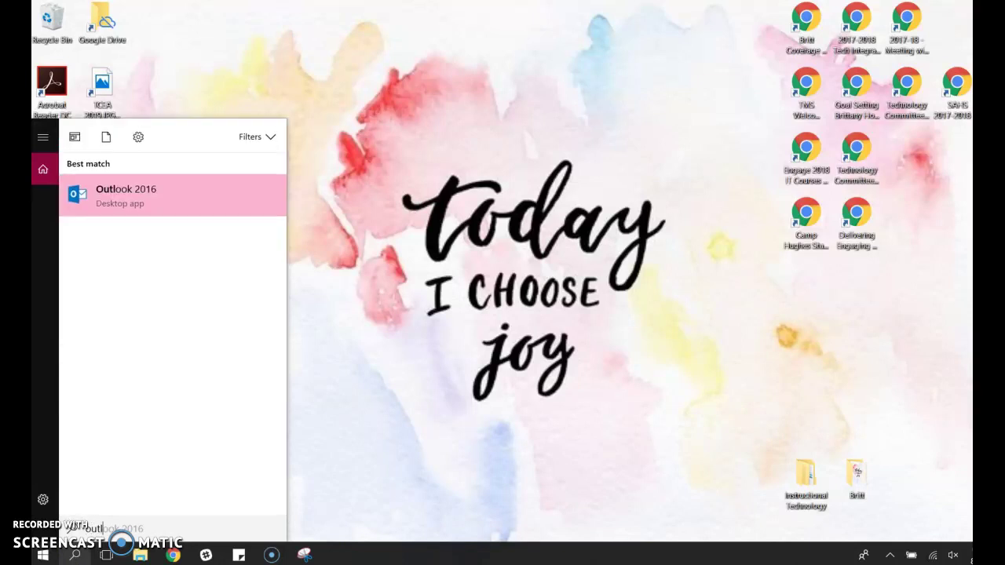
type("ook")
right_click(115, 201)
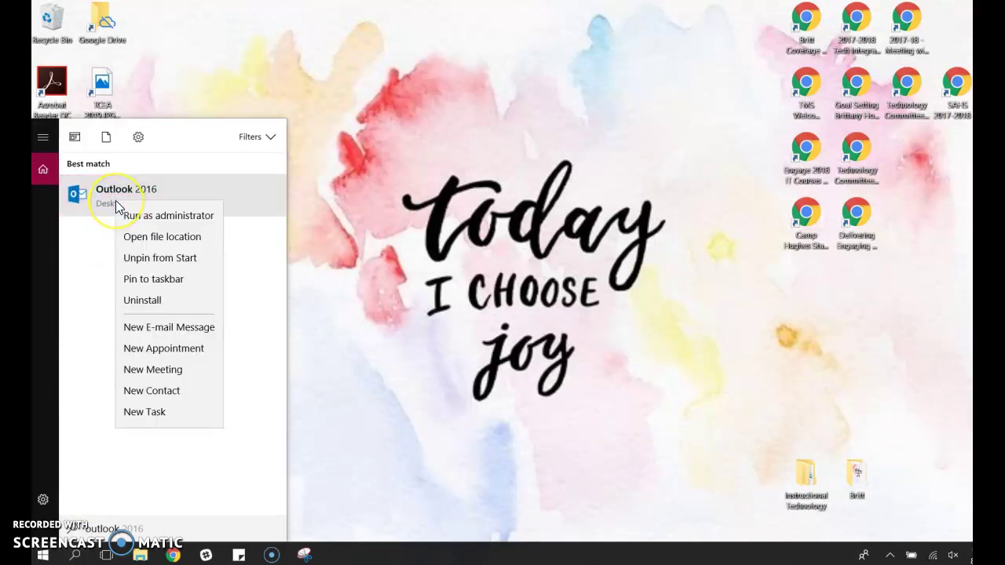
left_click(153, 280)
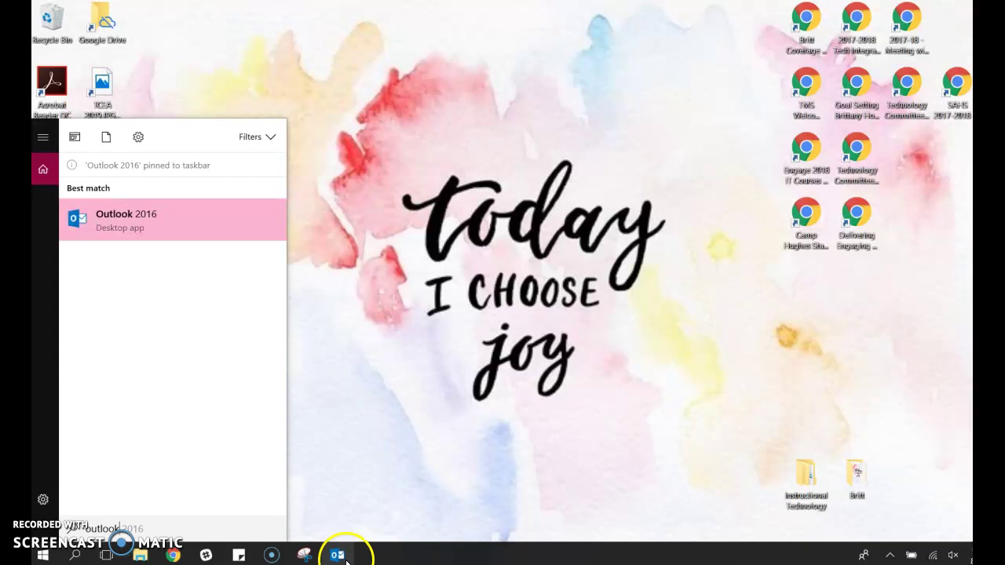
left_click_drag(338, 557, 178, 559)
left_click(174, 556)
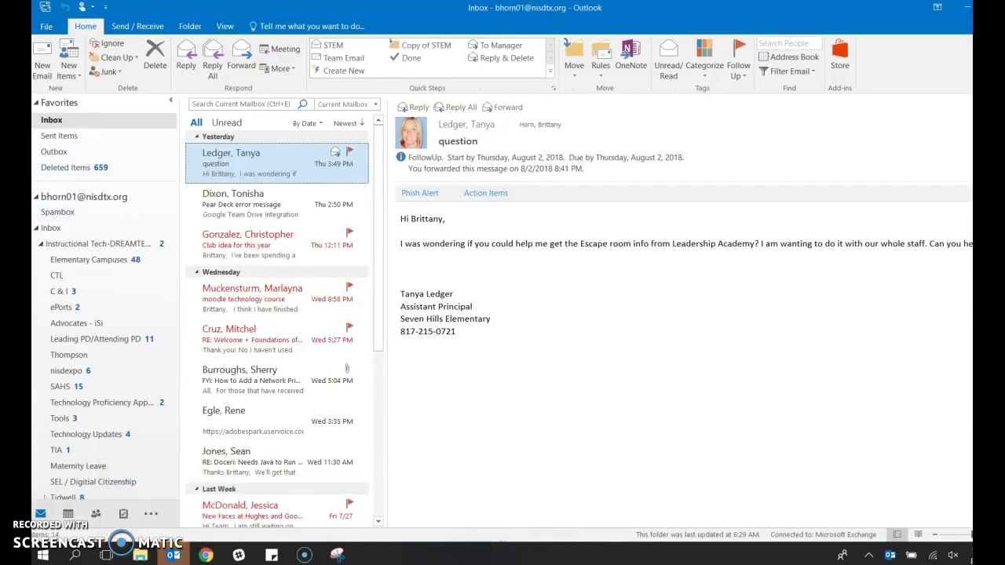
Open Signatures and Stationery through File > Options > Mail > Signatures
left_click(41, 24)
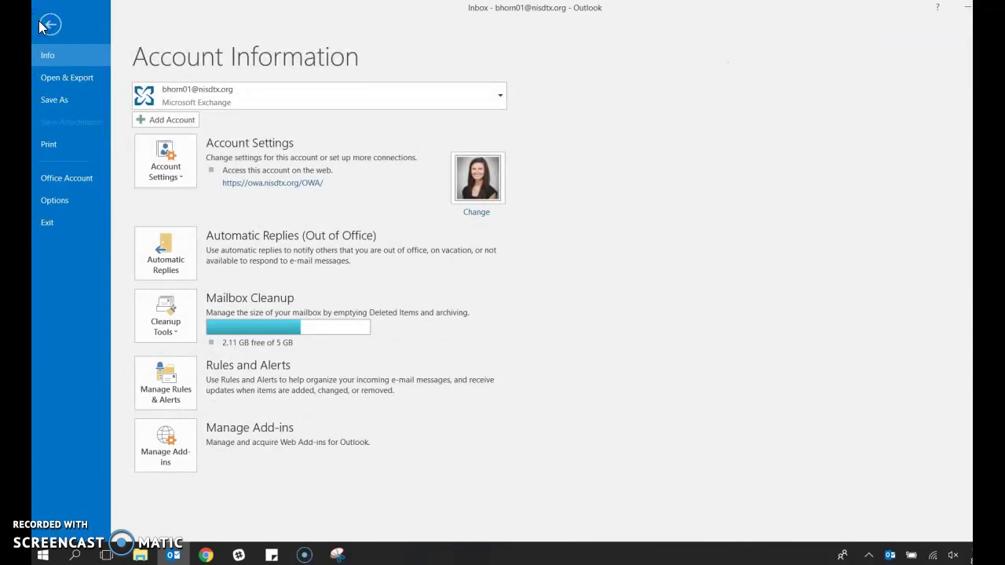
left_click(74, 201)
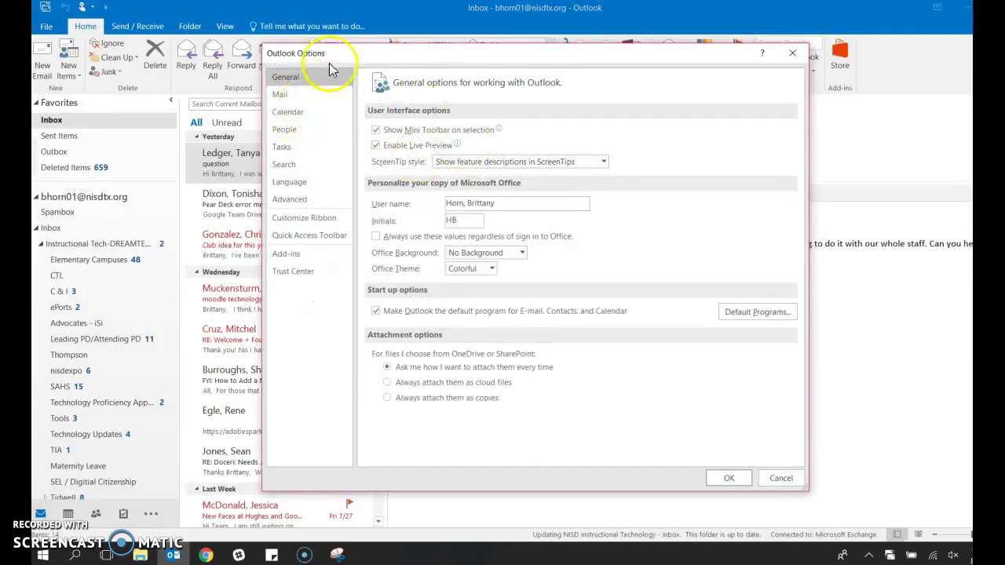
left_click_drag(328, 57, 234, 60)
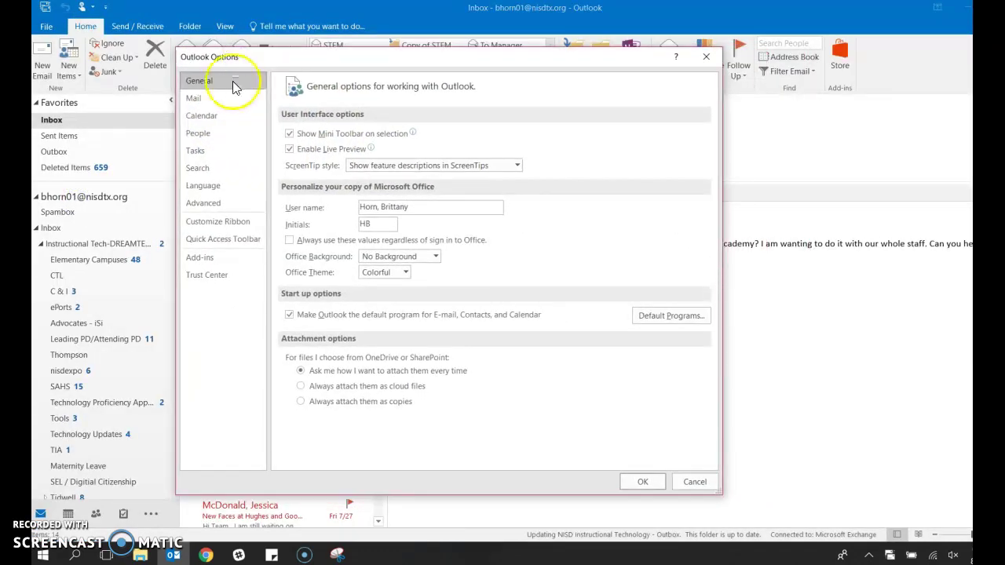
left_click(202, 99)
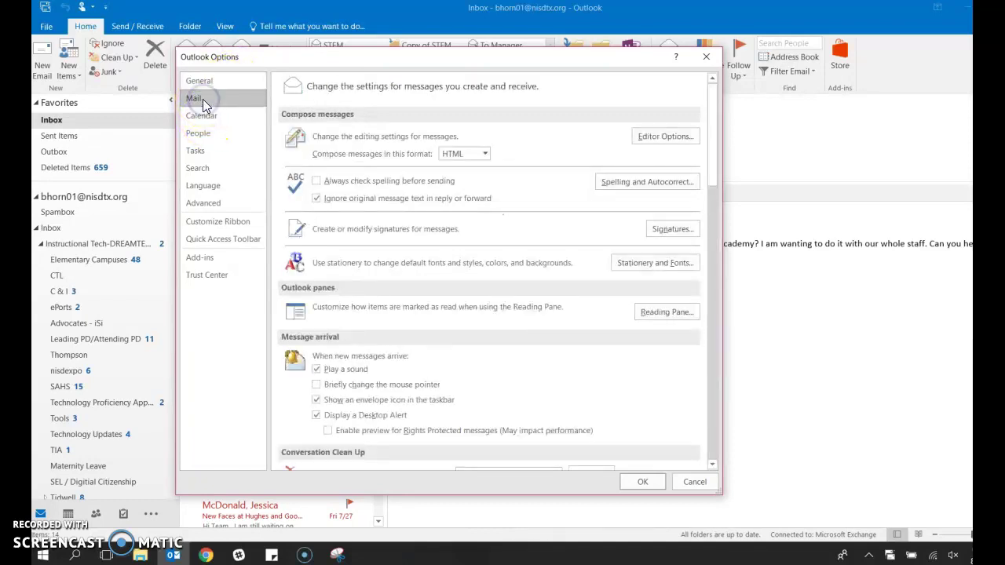
left_click(673, 231)
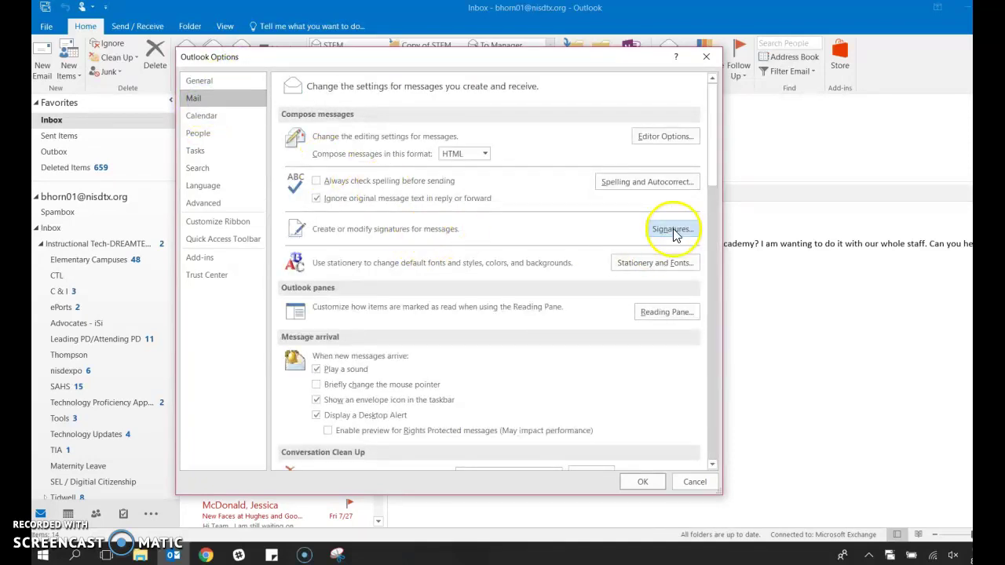
left_click(663, 232)
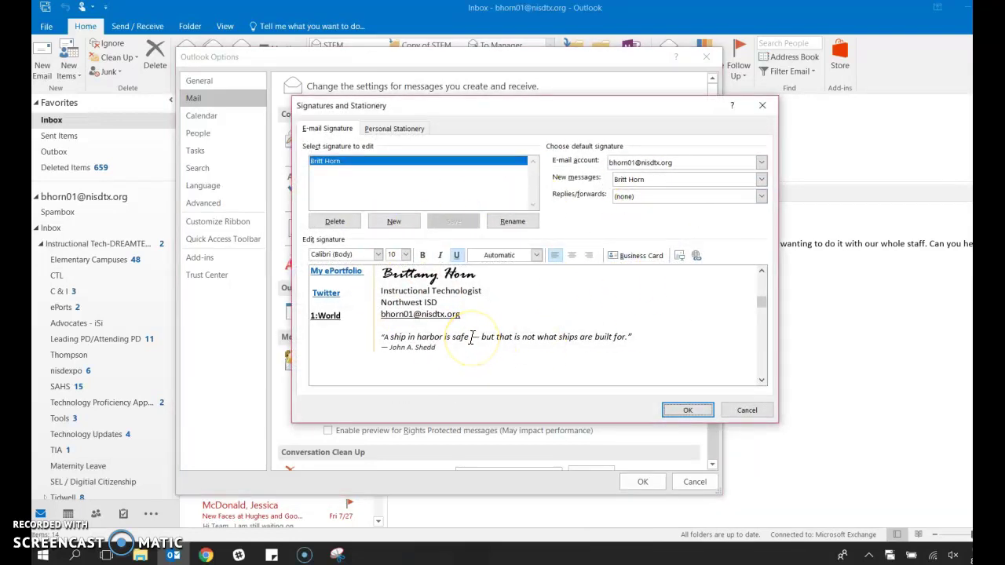
Create a new signature named 'Testing'
left_click(394, 222)
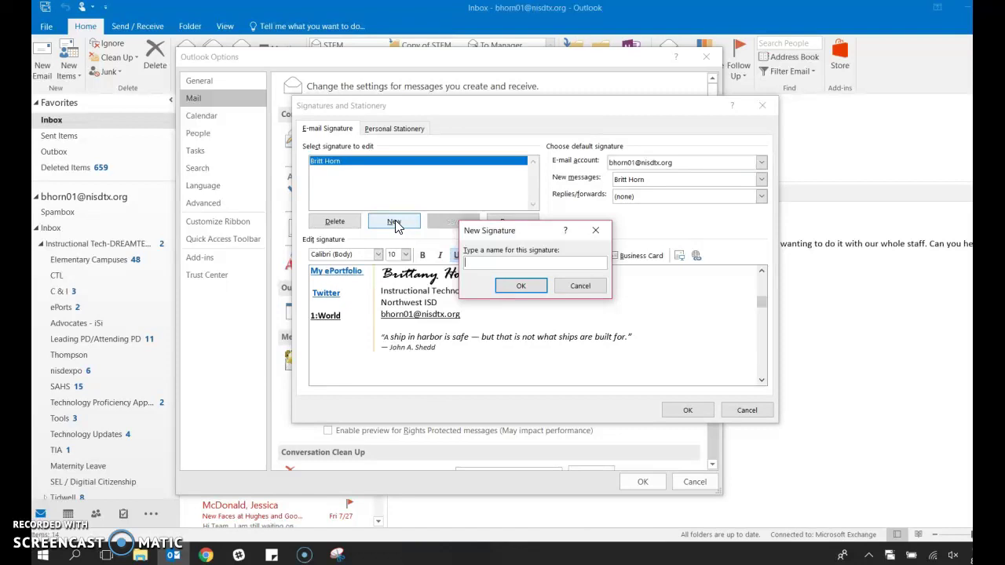
type("Testing")
left_click(395, 221)
key("Return")
Type the signature lines: the user's name, Tidwell Middle School, 7th Grade ELA, and their e-mail address
left_click(391, 299)
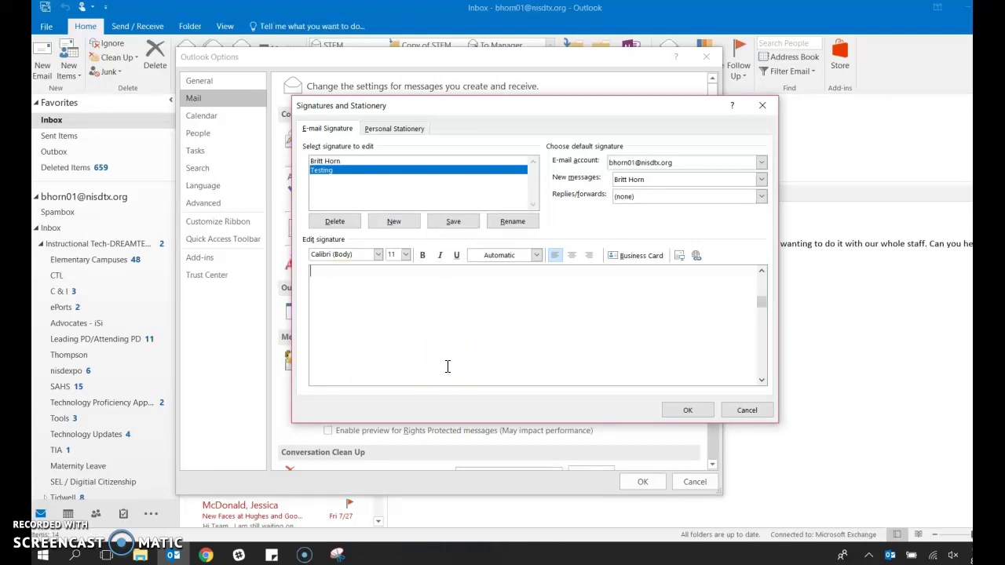
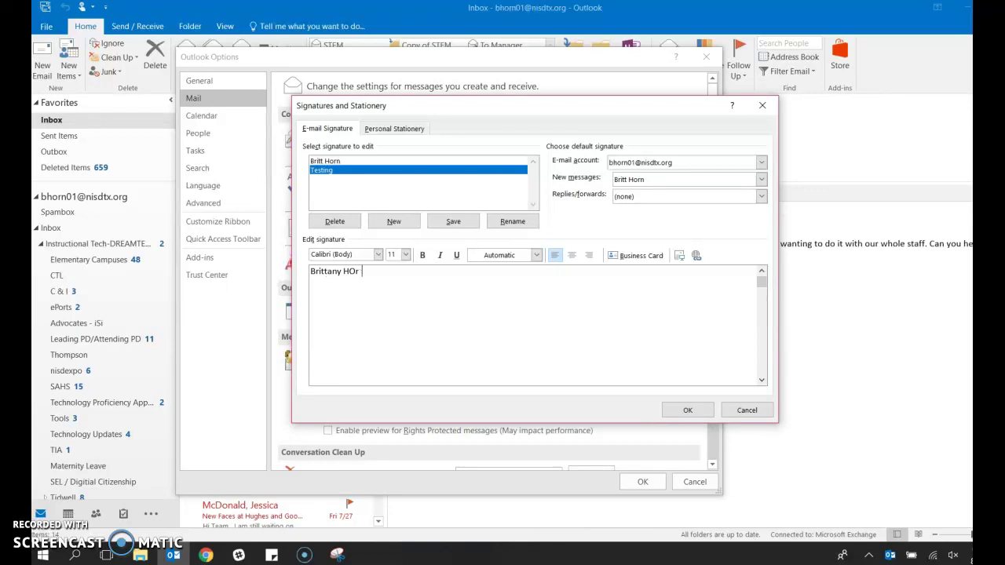
key("Return")
left_click(421, 293)
type("Tidwell Middle School")
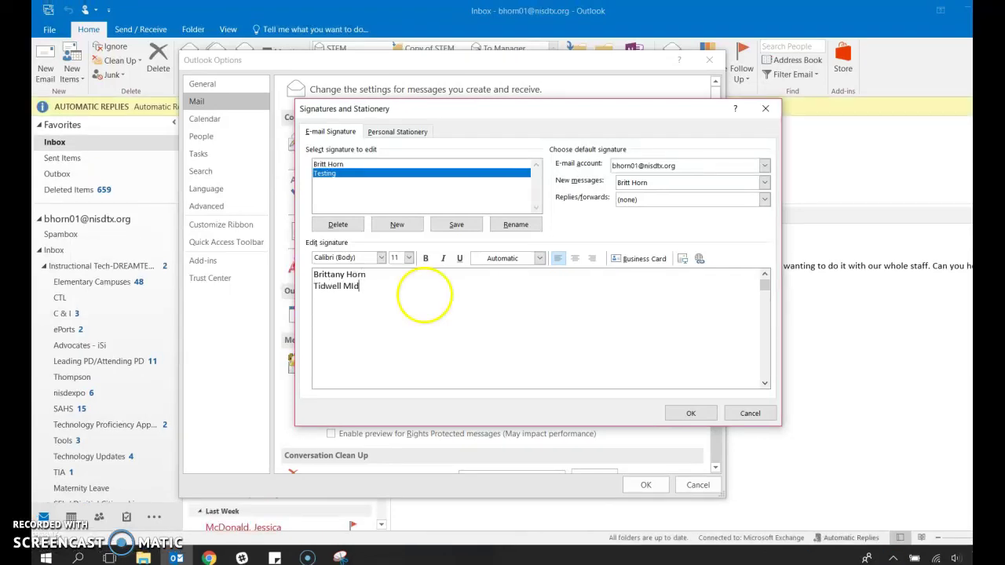
key("Return")
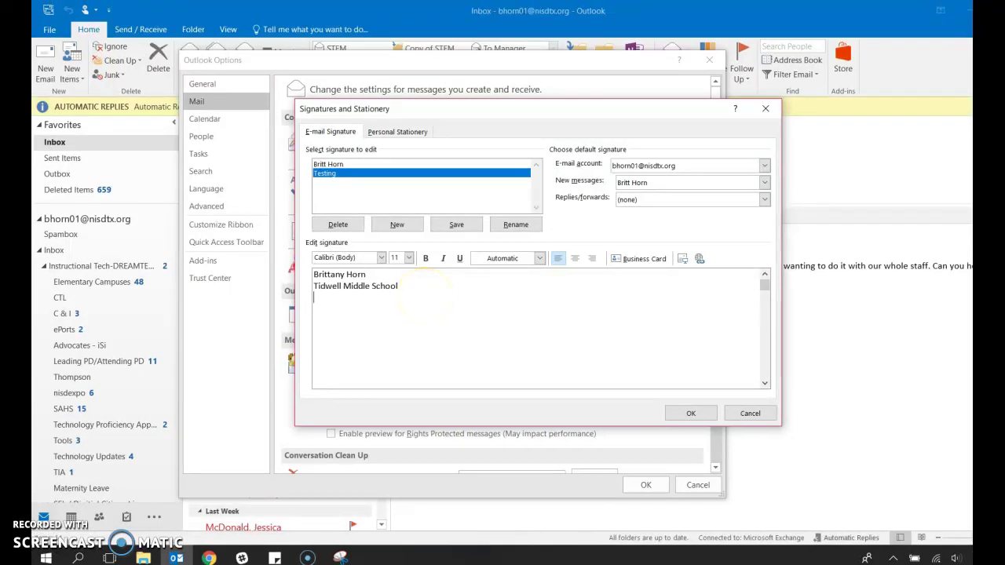
type("7th Grad")
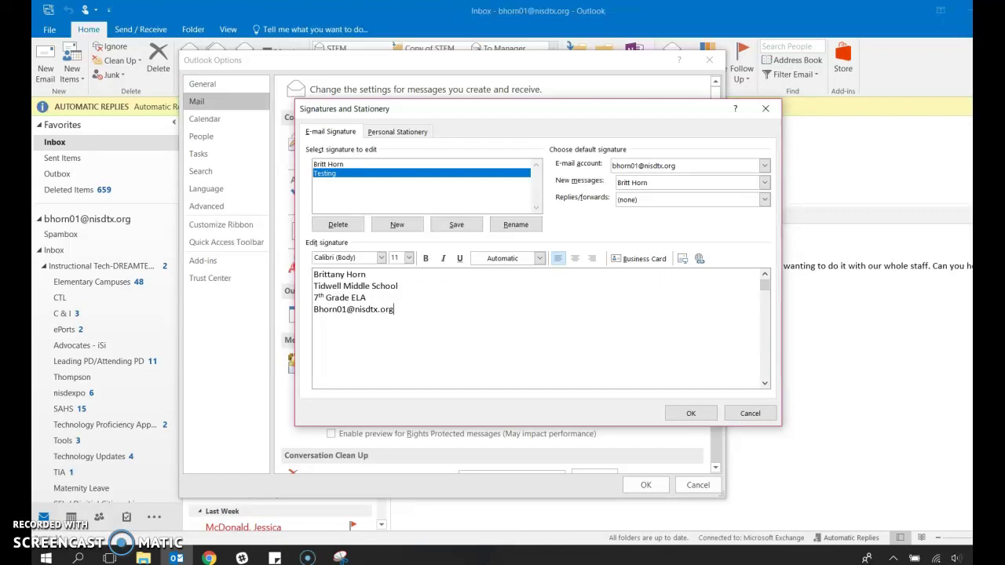
key("Return")
Insert the tidwell logo image into the Testing signature below the e-mail line
left_click(683, 262)
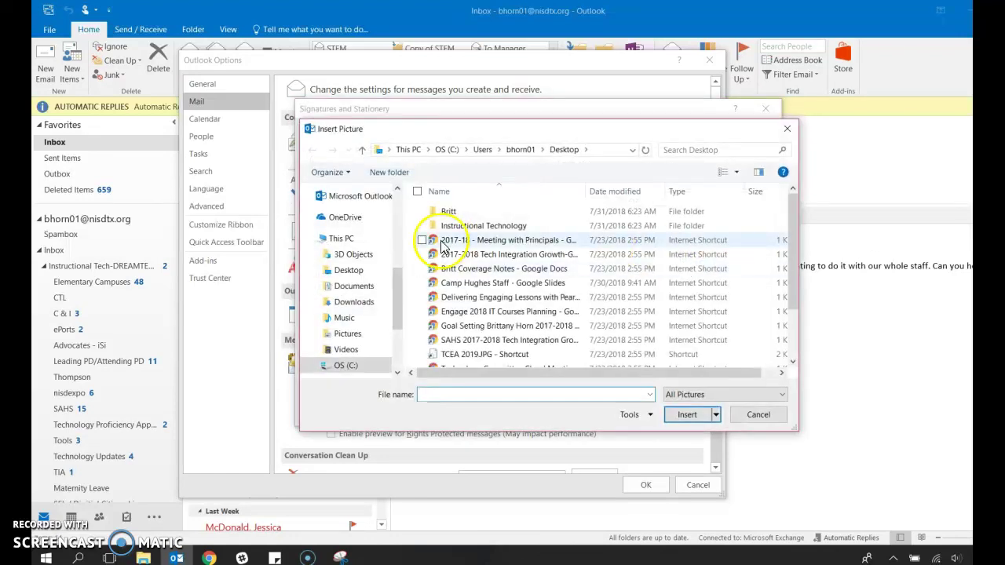
scroll(481, 312, "down", 2)
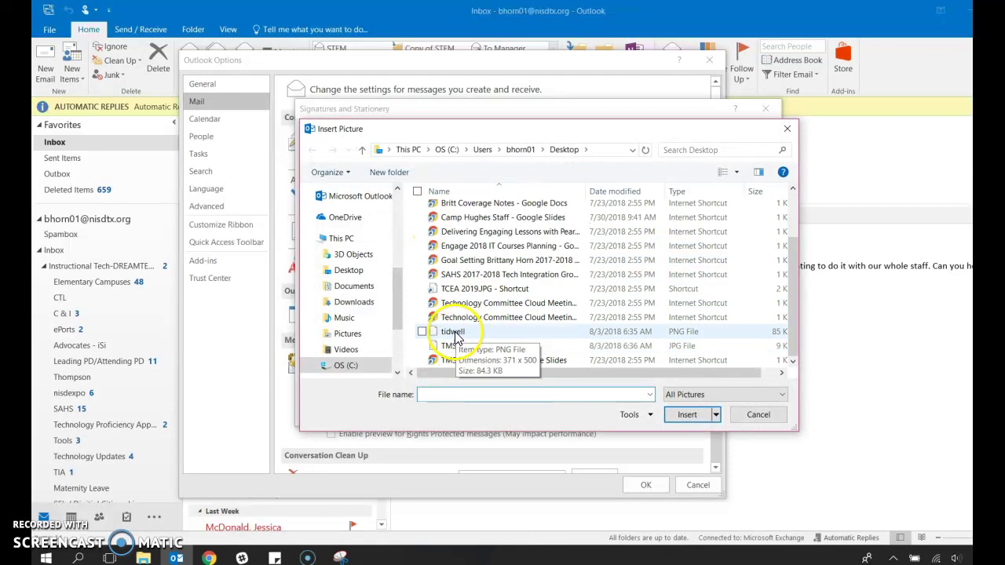
left_click(454, 332)
left_click(685, 415)
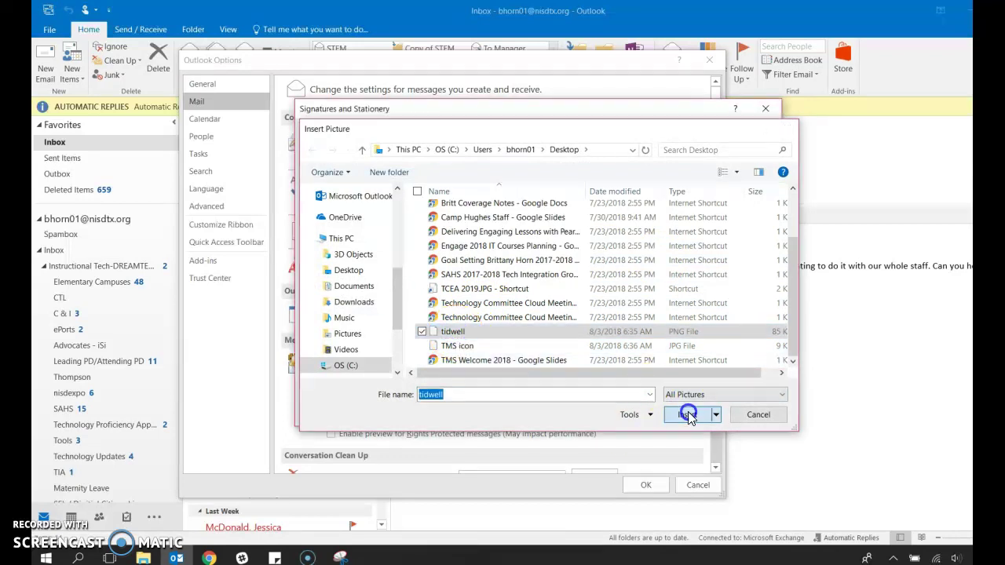
scroll(440, 321, "down", 1)
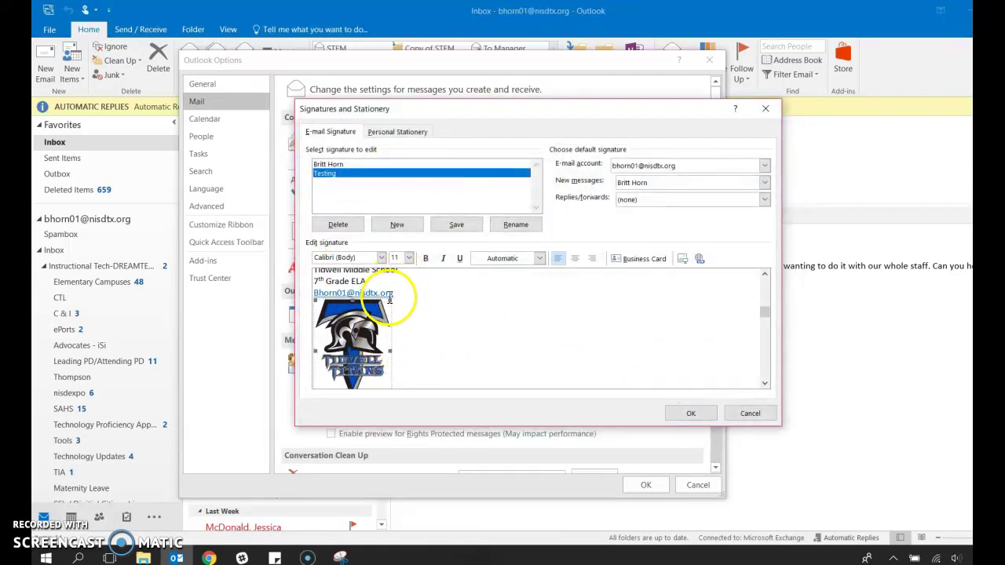
scroll(393, 304, "down", 2)
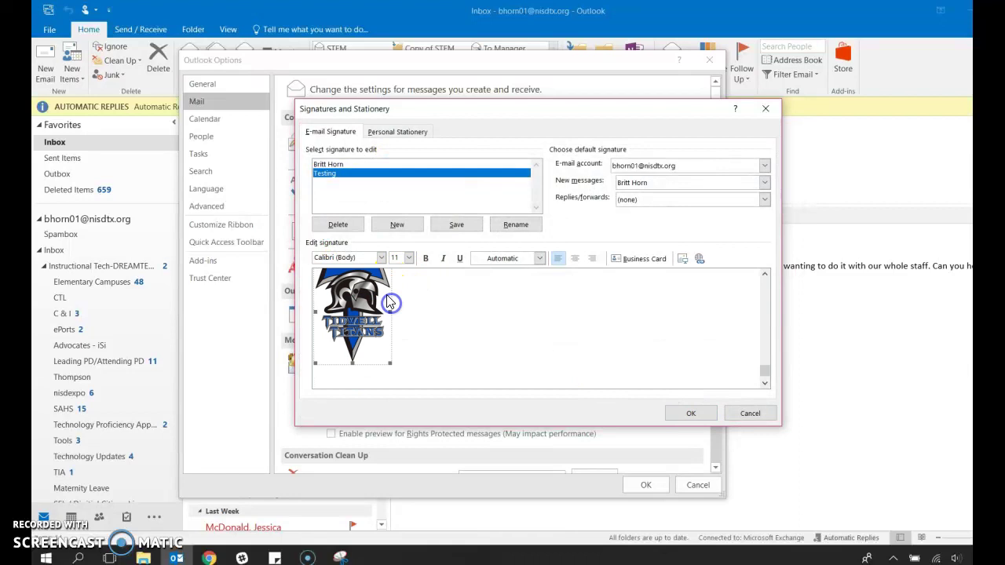
left_click(395, 369)
Add an empty line between the e-mail address and the Tidwell logo
left_click(471, 345)
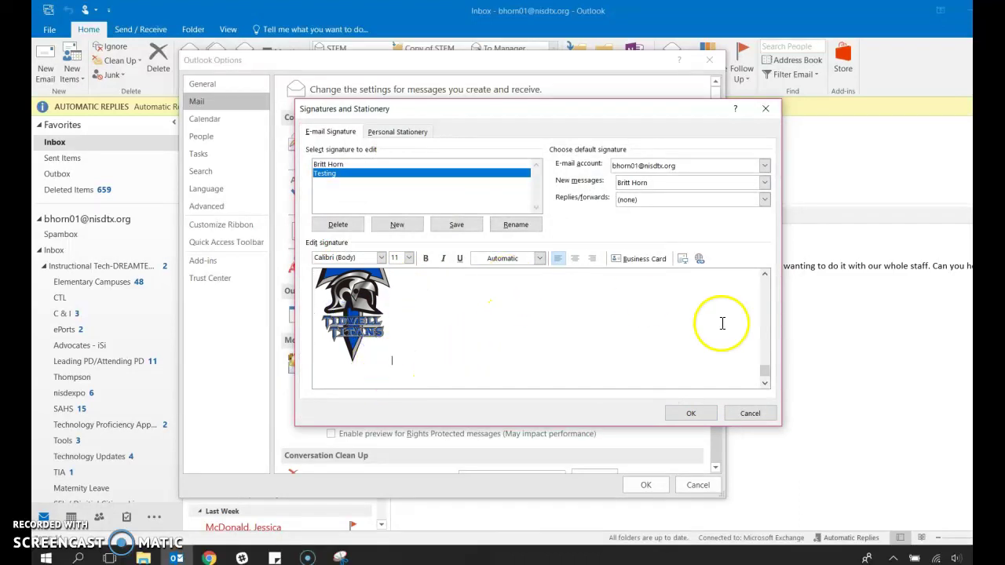
left_click_drag(765, 369, 762, 323)
left_click(614, 349)
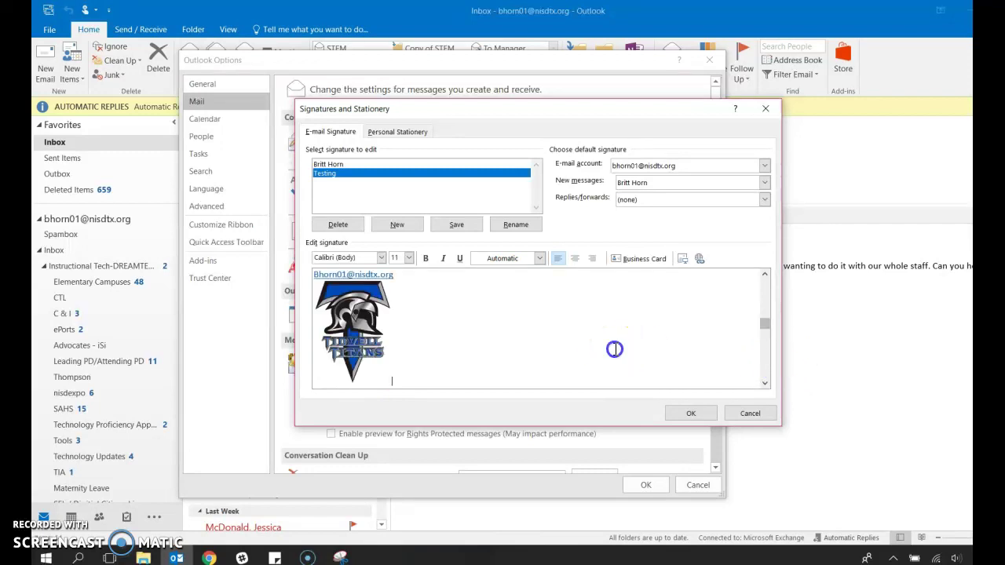
left_click(765, 273)
left_click(414, 306)
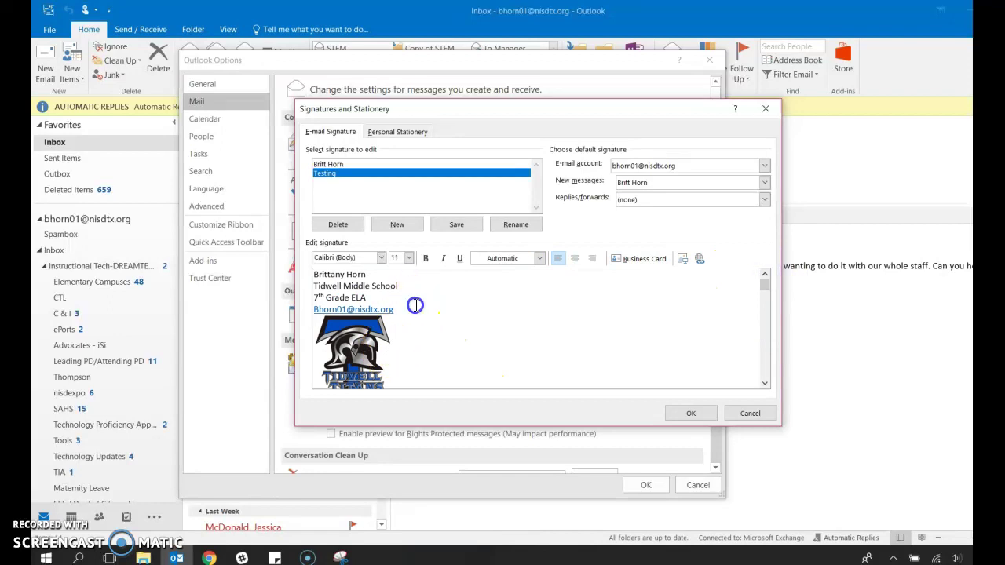
key("Return")
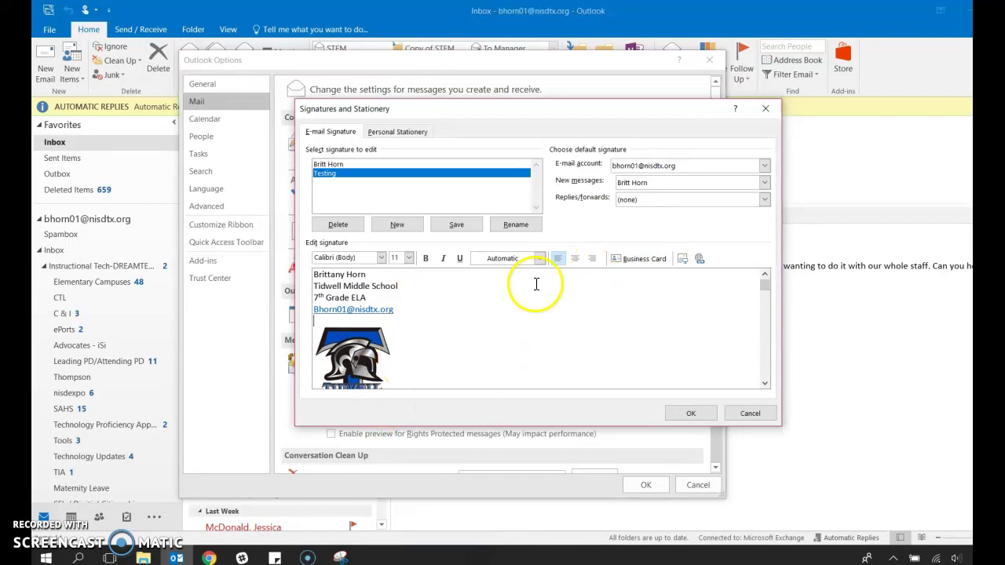
Save the signature, then in a new email swap the default signature for Testing
left_click(690, 413)
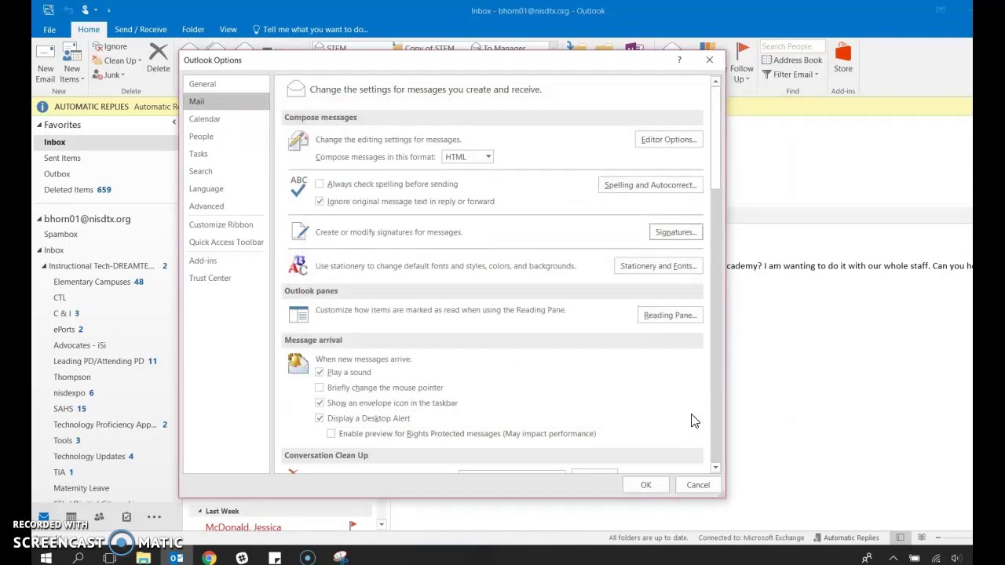
left_click(645, 486)
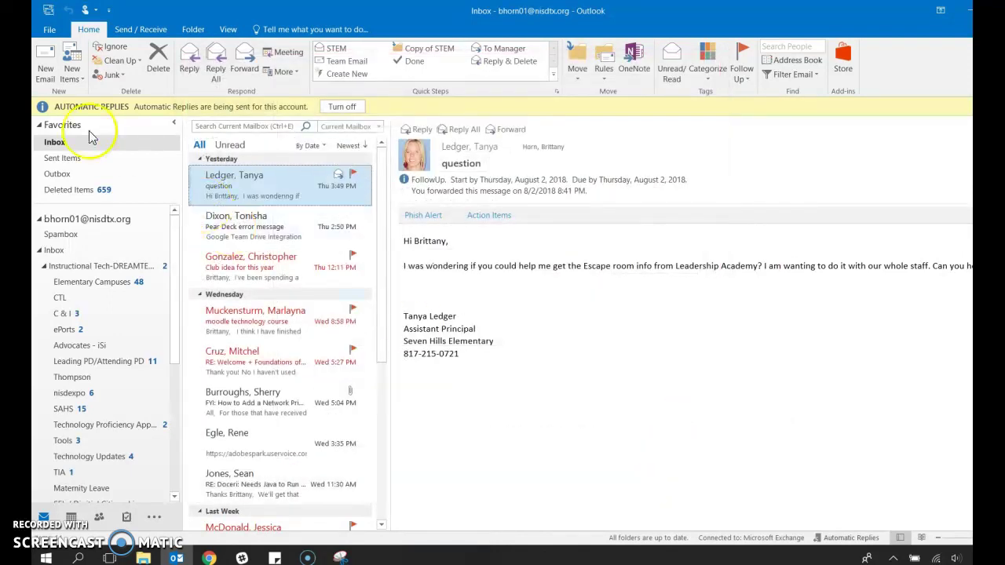
left_click(43, 64)
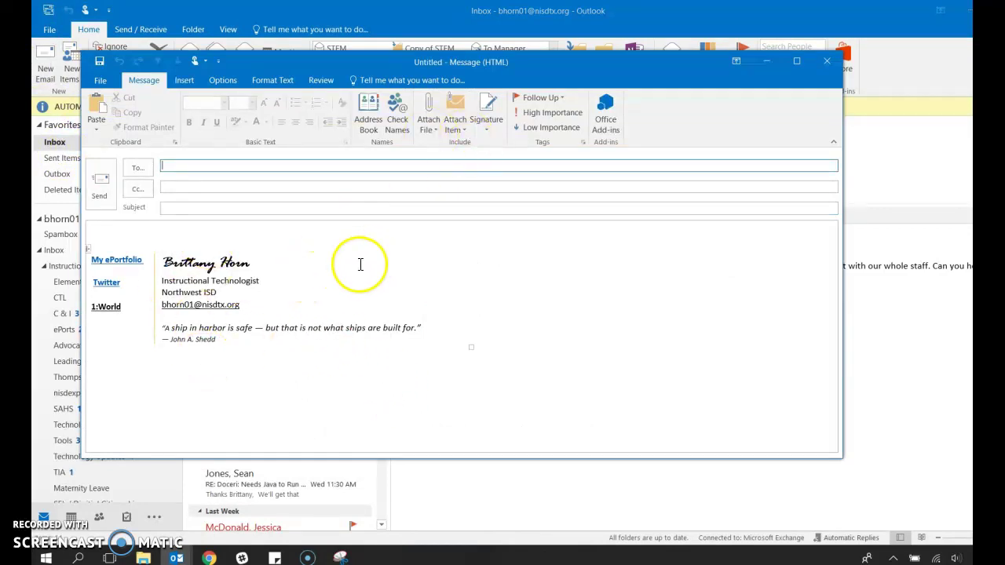
left_click(216, 340)
left_click_drag(216, 340, 90, 240)
key("BackSpace")
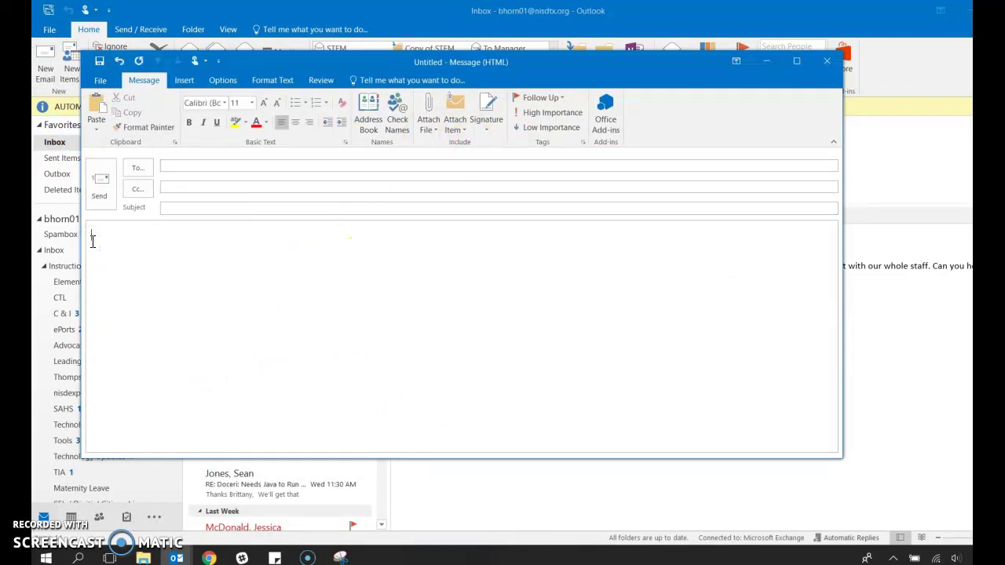
left_click(506, 118)
left_click(501, 159)
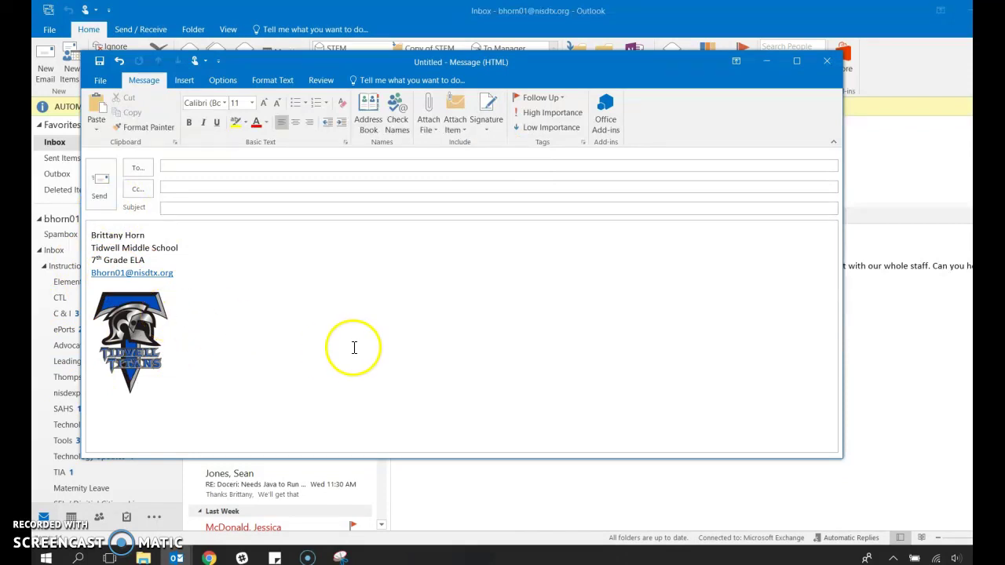
Delete the Testing signature in Signatures and Stationery and confirm
left_click(496, 127)
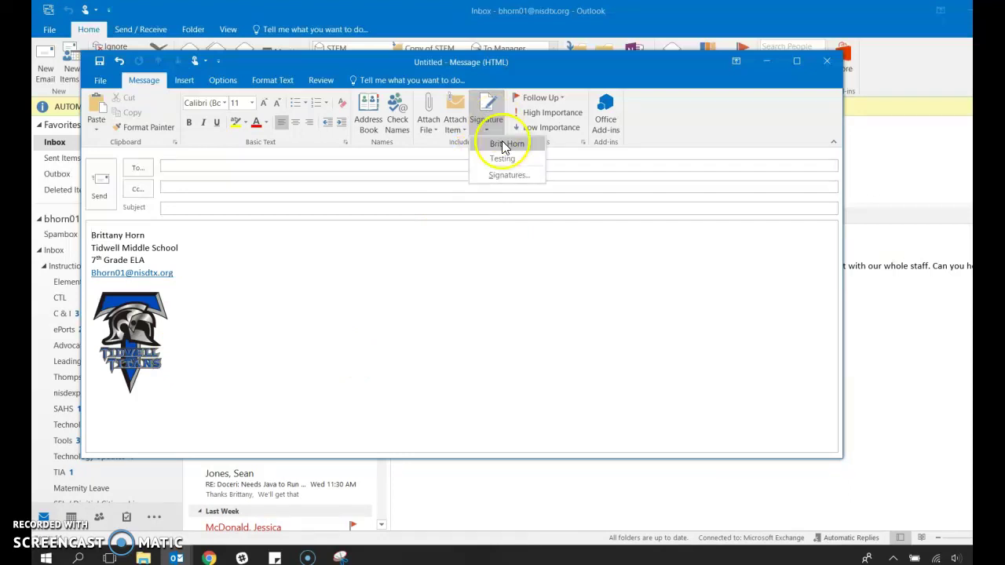
left_click(502, 174)
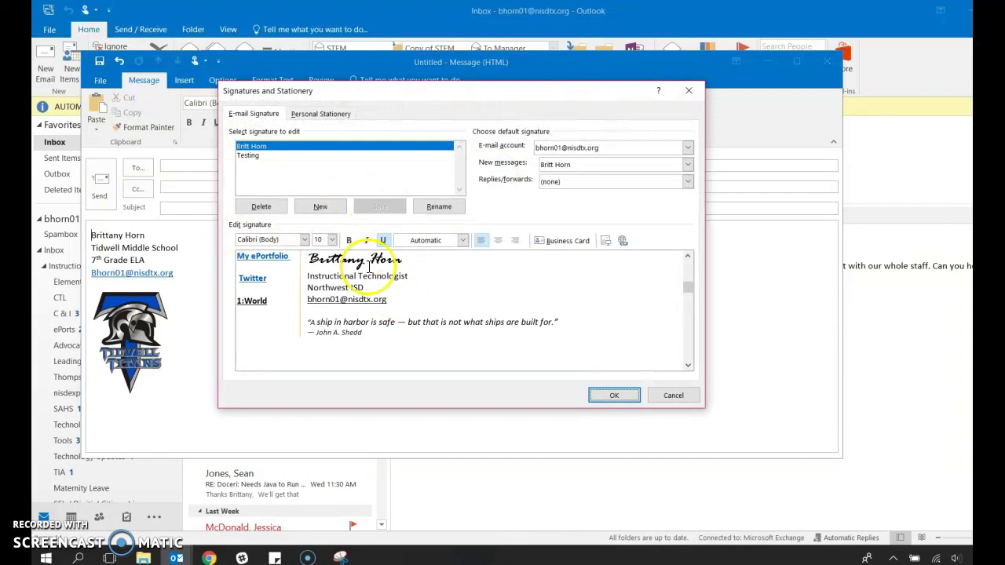
left_click(269, 155)
left_click(262, 206)
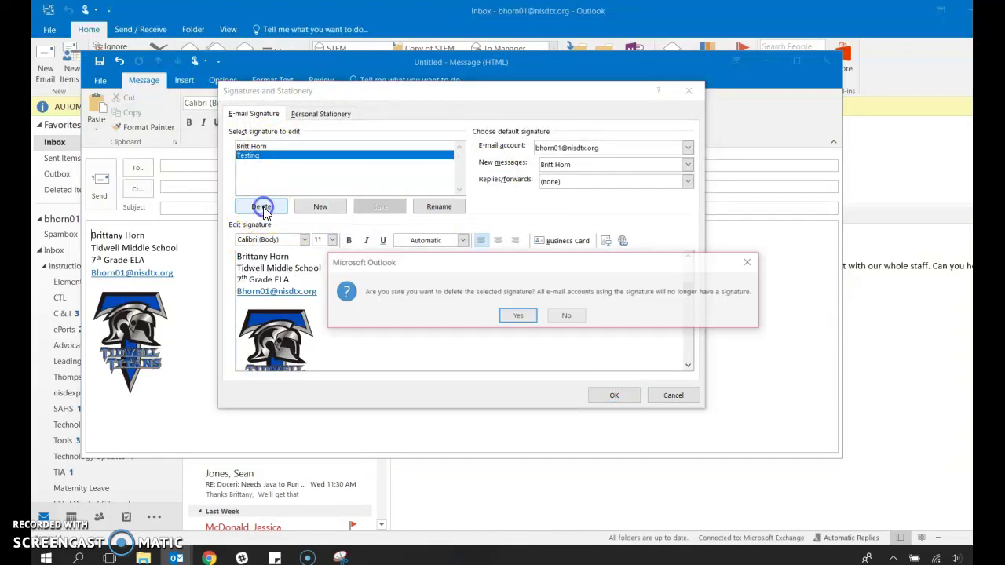
left_click(518, 317)
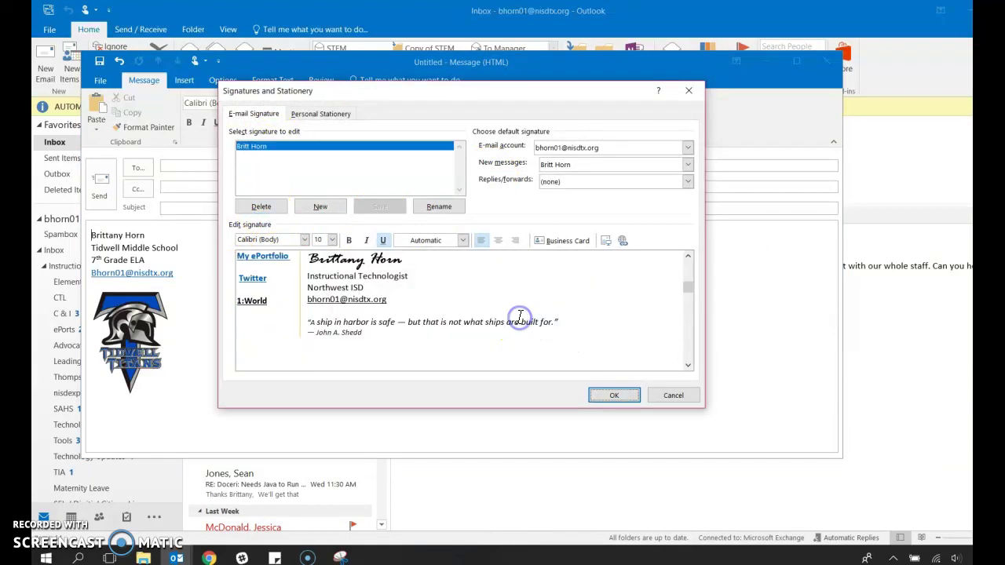
left_click(632, 397)
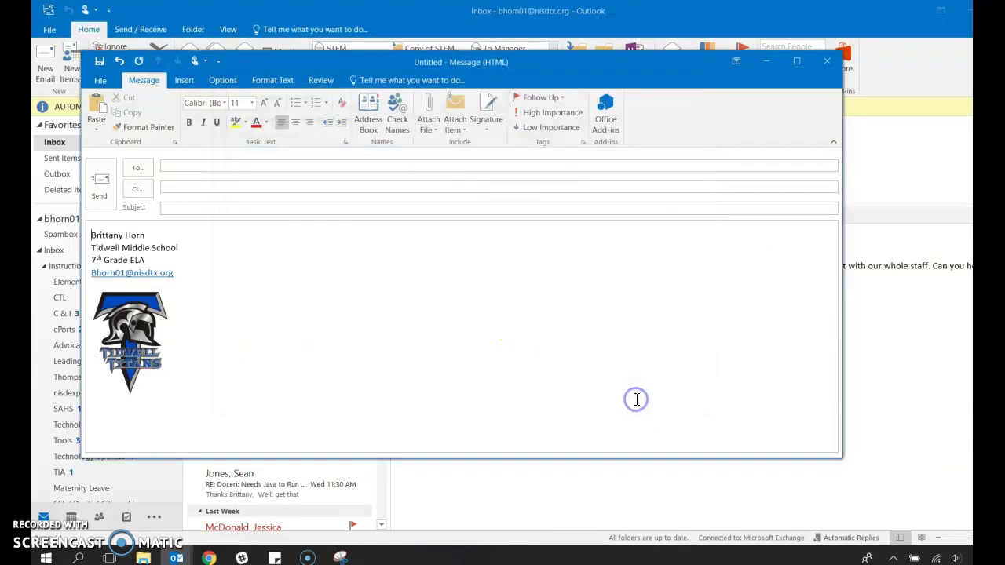
Close the test message without saving and start a fresh new email
left_click(827, 62)
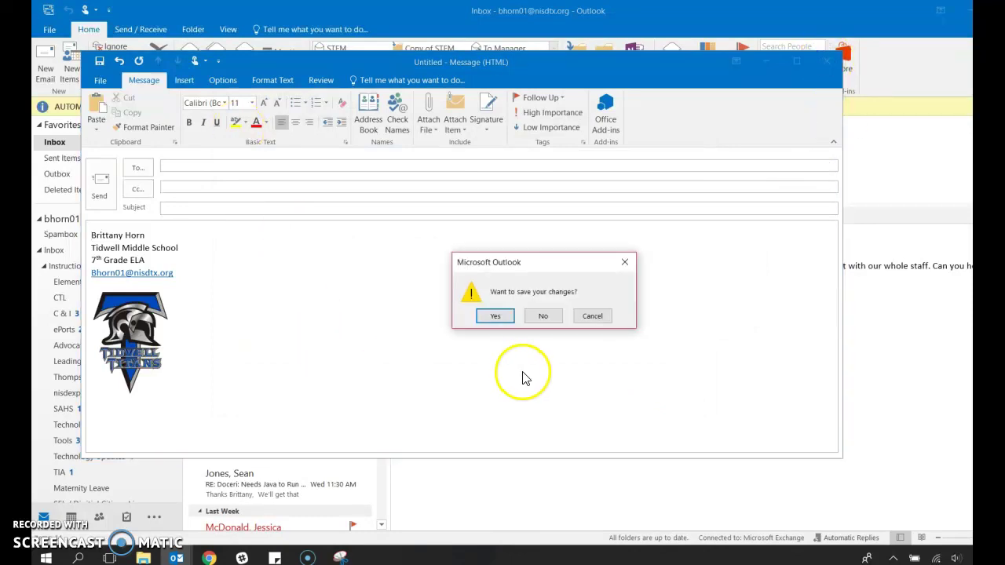
left_click(559, 316)
left_click(45, 64)
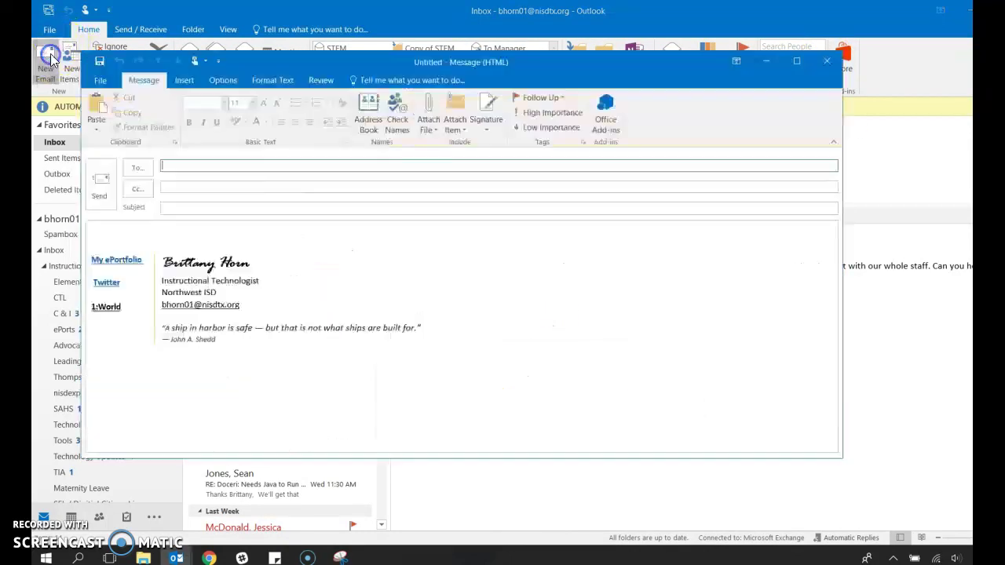